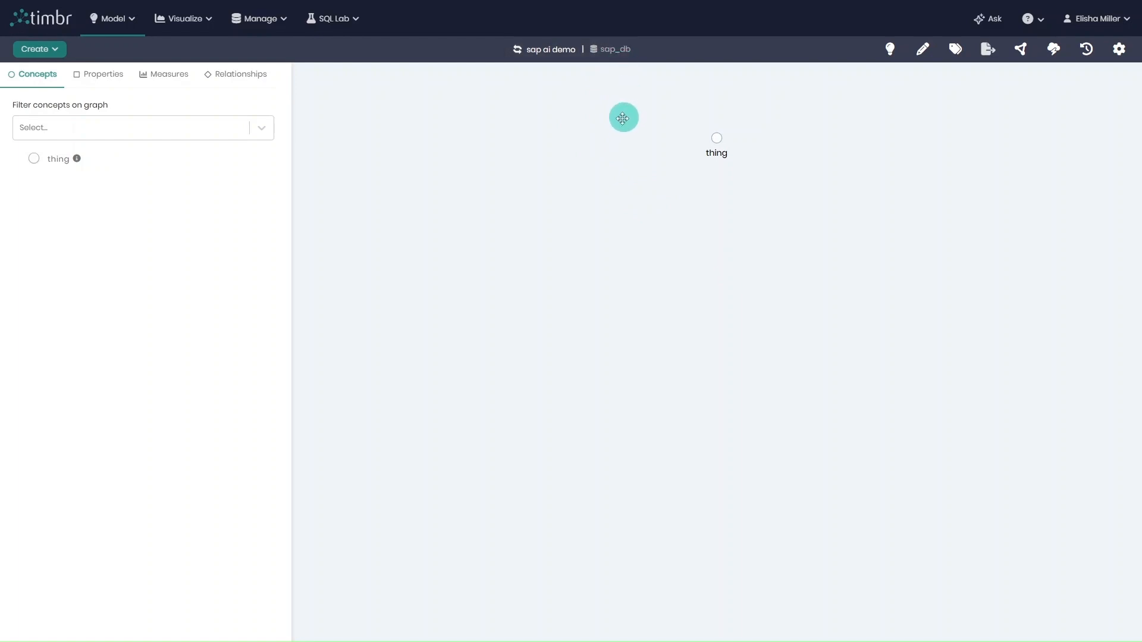
- Start creating concepts from datasources and choose the sap_rw schema as the table source
{"action": "mouse_move", "coordinate": [717, 141]}
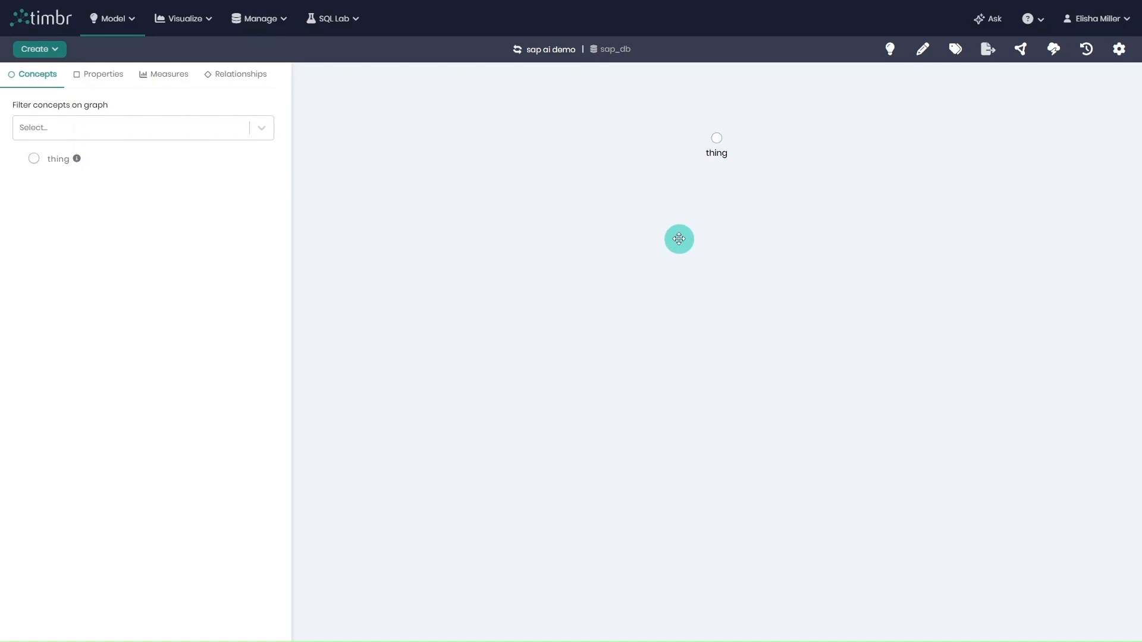
{"action": "left_click", "coordinate": [54, 48]}
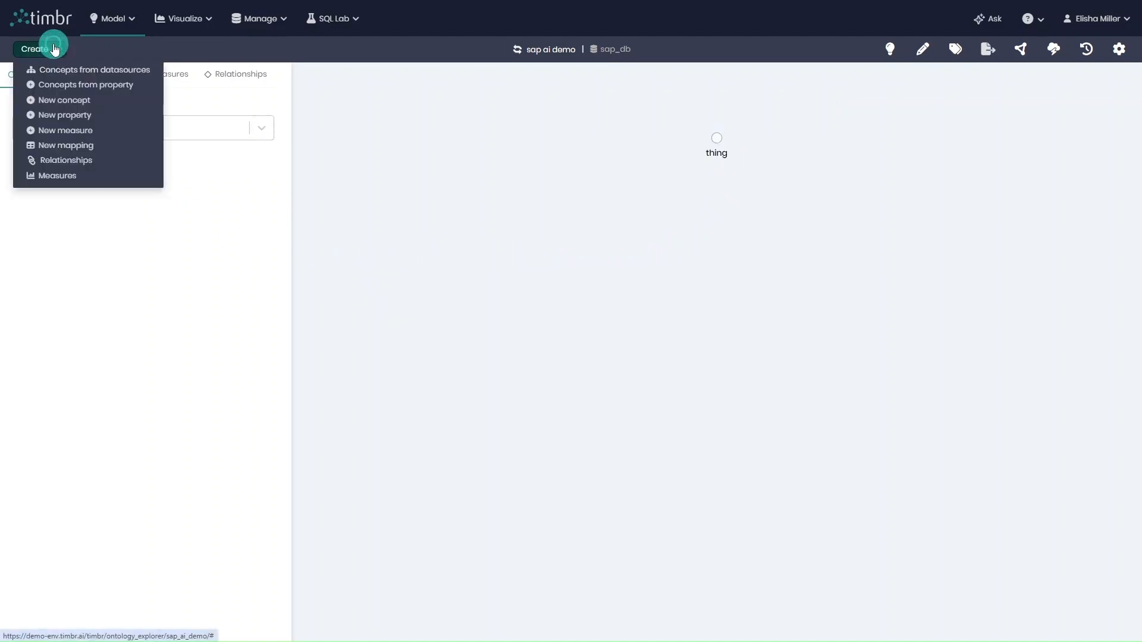
{"action": "left_click", "coordinate": [95, 76]}
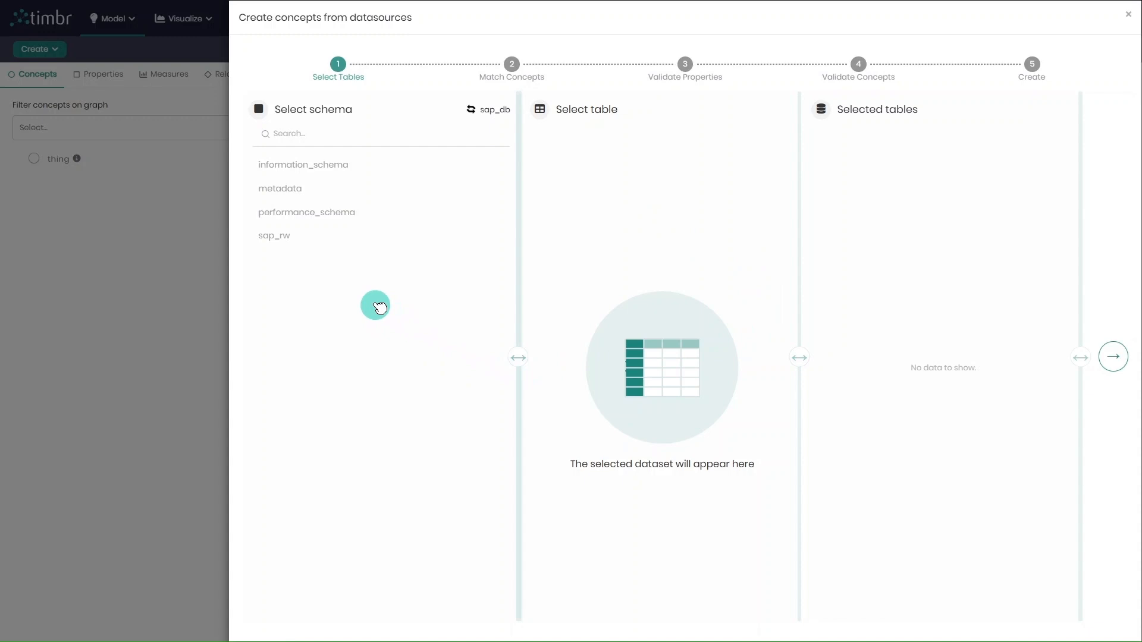
{"action": "left_click", "coordinate": [265, 244]}
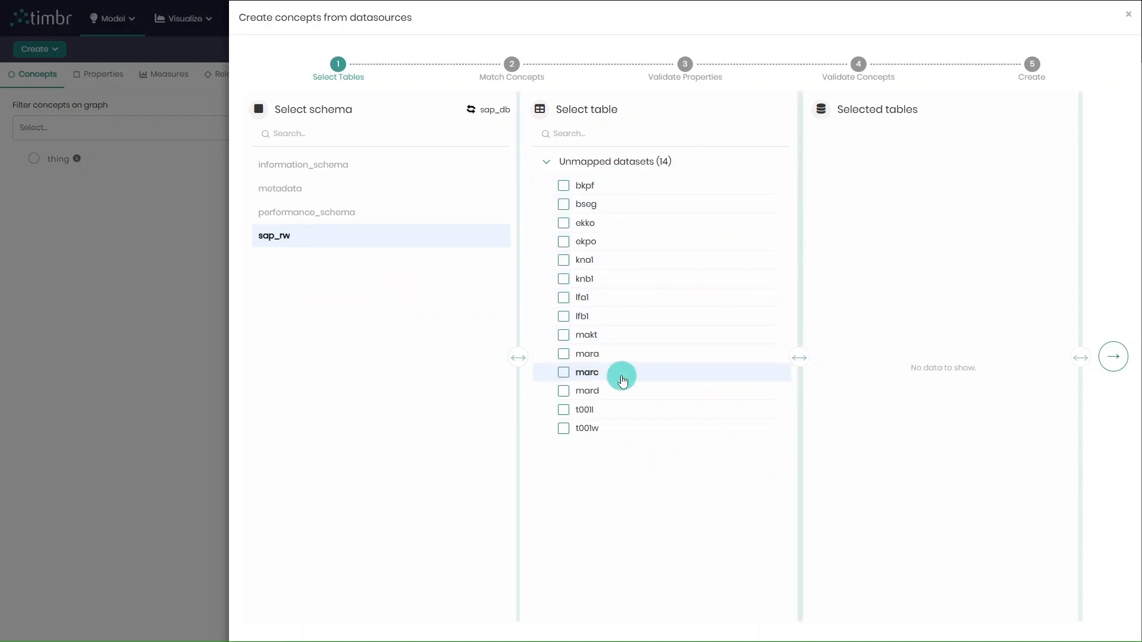
- Select the tables bkpf, bseg, ekko, ekpo, kna1, knb1, lfa1, lfb1, makt, mara, marc and mard and proceed to concept matching
{"action": "left_click", "coordinate": [565, 187]}
{"action": "left_click", "coordinate": [564, 204]}
{"action": "left_click", "coordinate": [565, 223]}
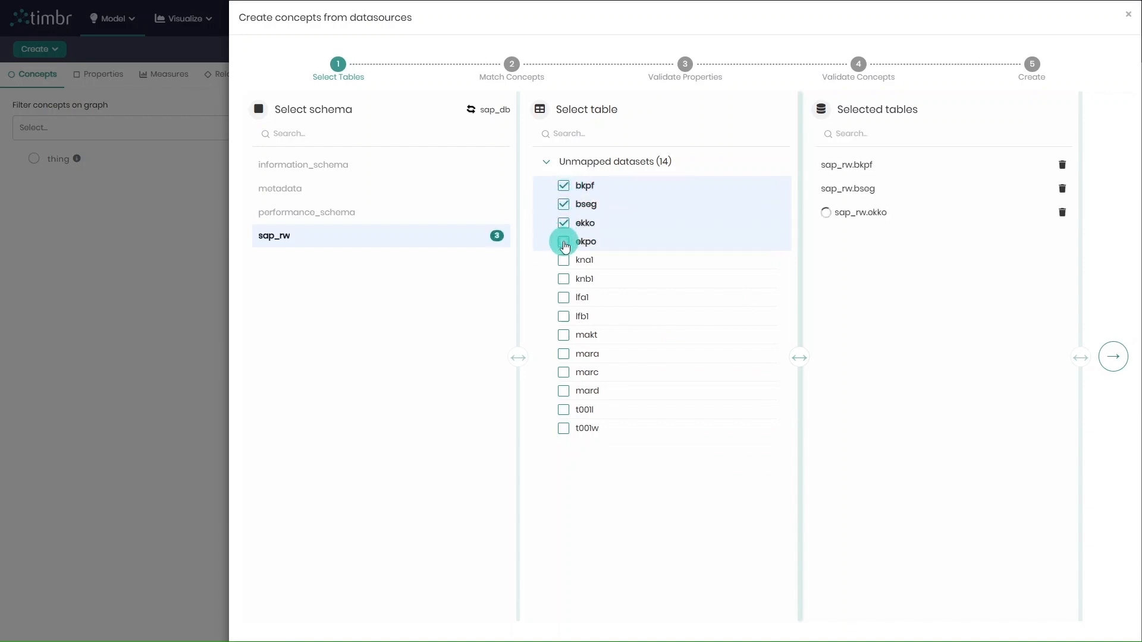
{"action": "left_click", "coordinate": [565, 242]}
{"action": "left_click", "coordinate": [564, 260]}
{"action": "left_click", "coordinate": [565, 279]}
{"action": "left_click", "coordinate": [564, 298]}
{"action": "left_click", "coordinate": [565, 316]}
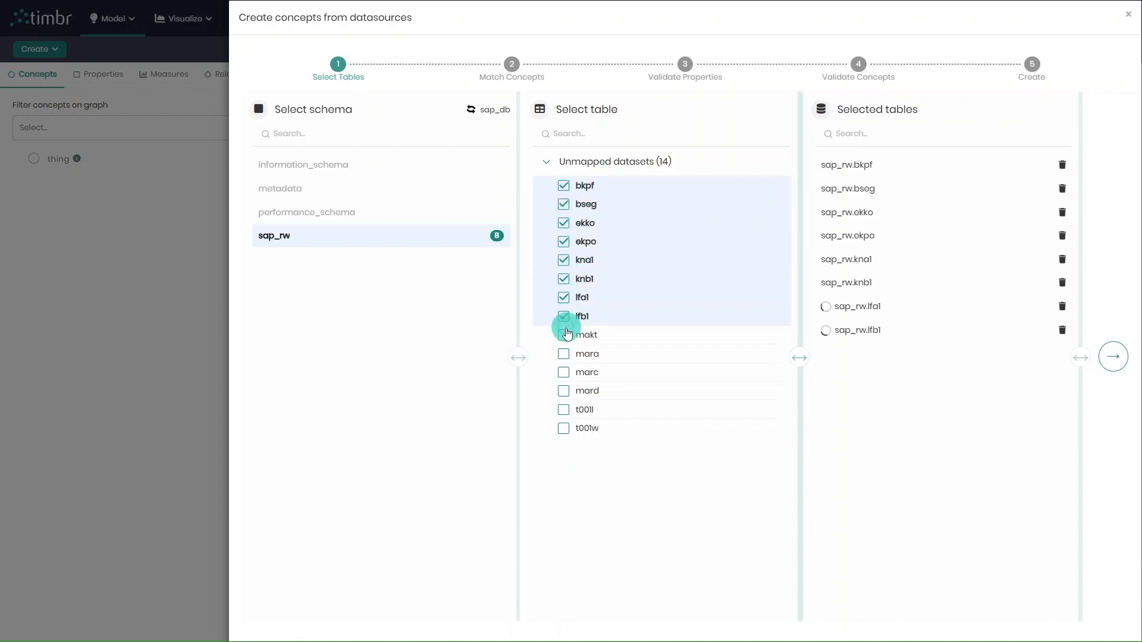
{"action": "left_click", "coordinate": [566, 336]}
{"action": "left_click", "coordinate": [564, 355]}
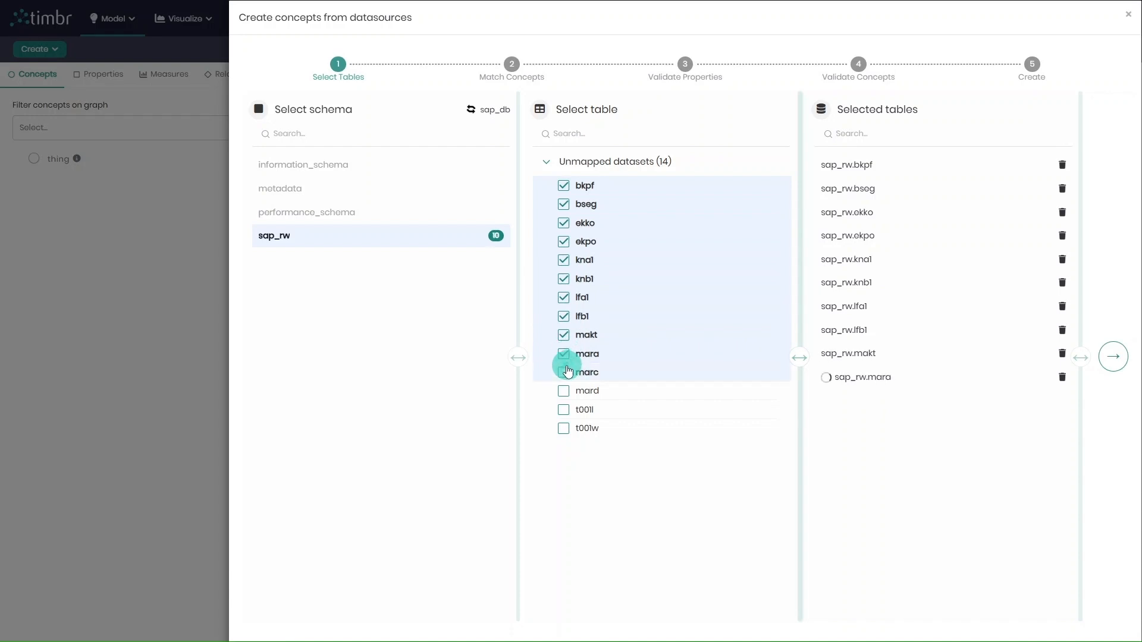
{"action": "left_click", "coordinate": [564, 372]}
{"action": "left_click", "coordinate": [564, 392]}
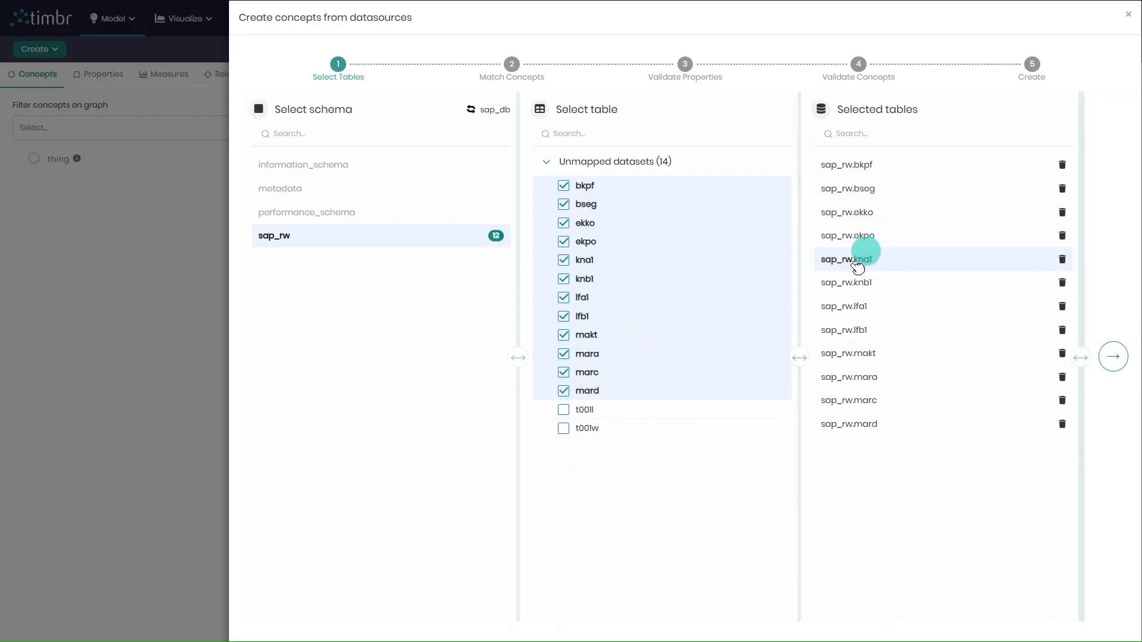
{"action": "left_click", "coordinate": [1113, 357]}
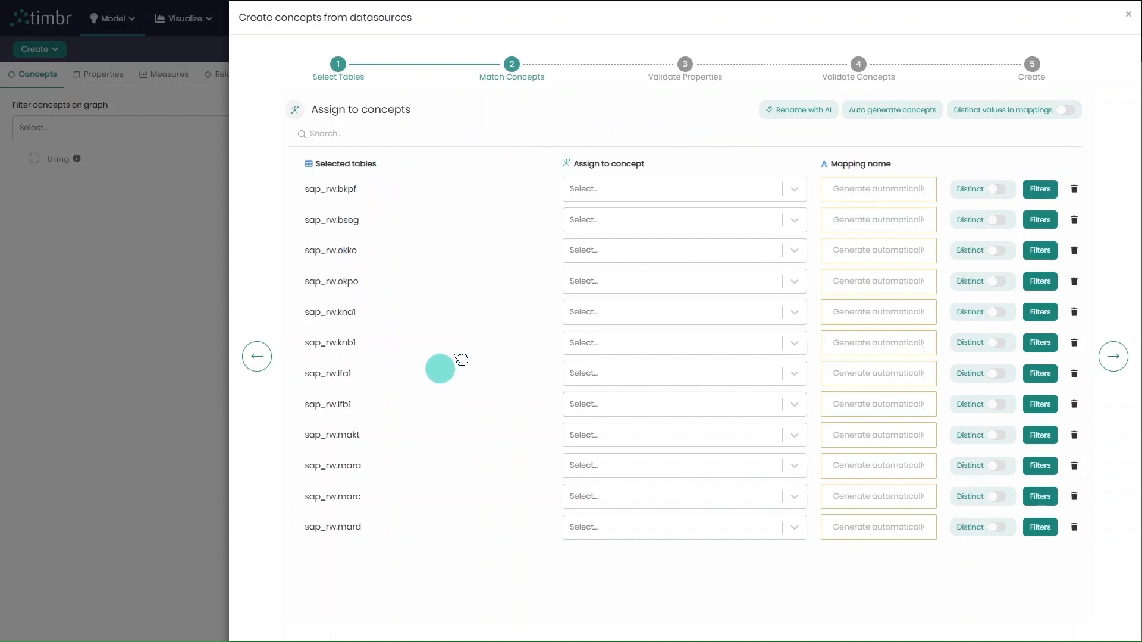
- Use AI renaming to assign concept names to the selected tables and to rename their properties
{"action": "left_click", "coordinate": [789, 119]}
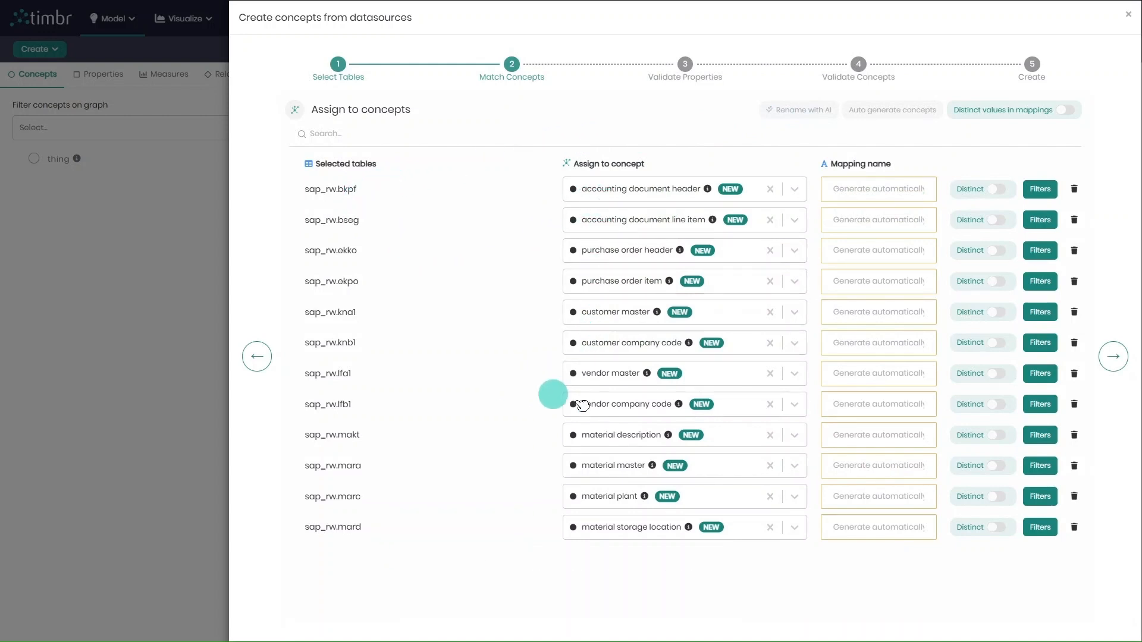
{"action": "left_click", "coordinate": [1114, 357]}
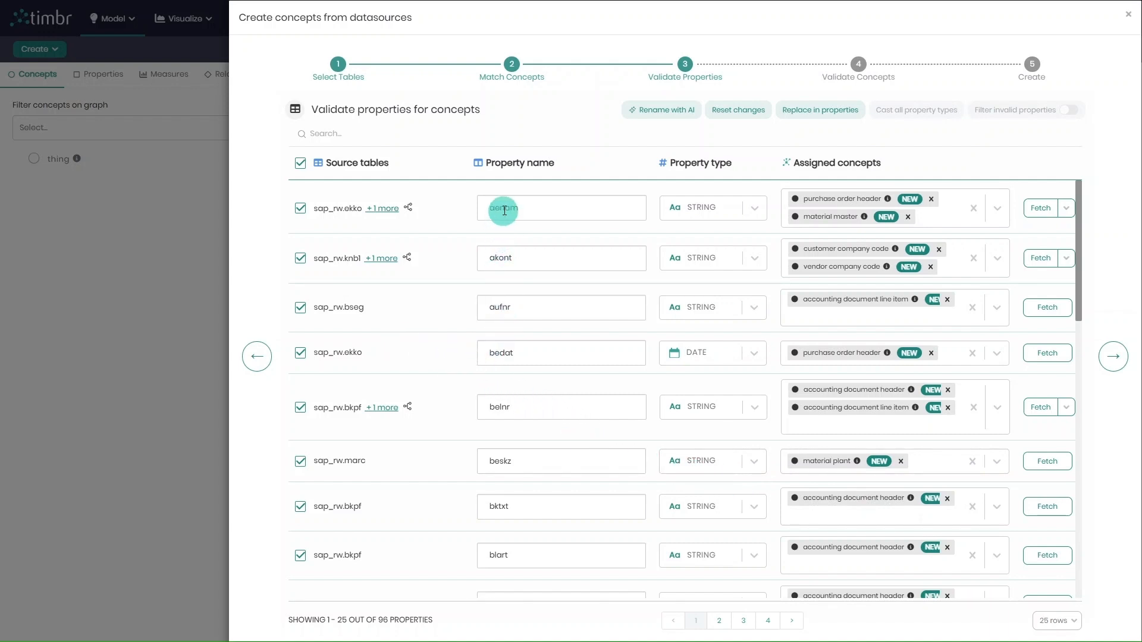
{"action": "left_click", "coordinate": [652, 115]}
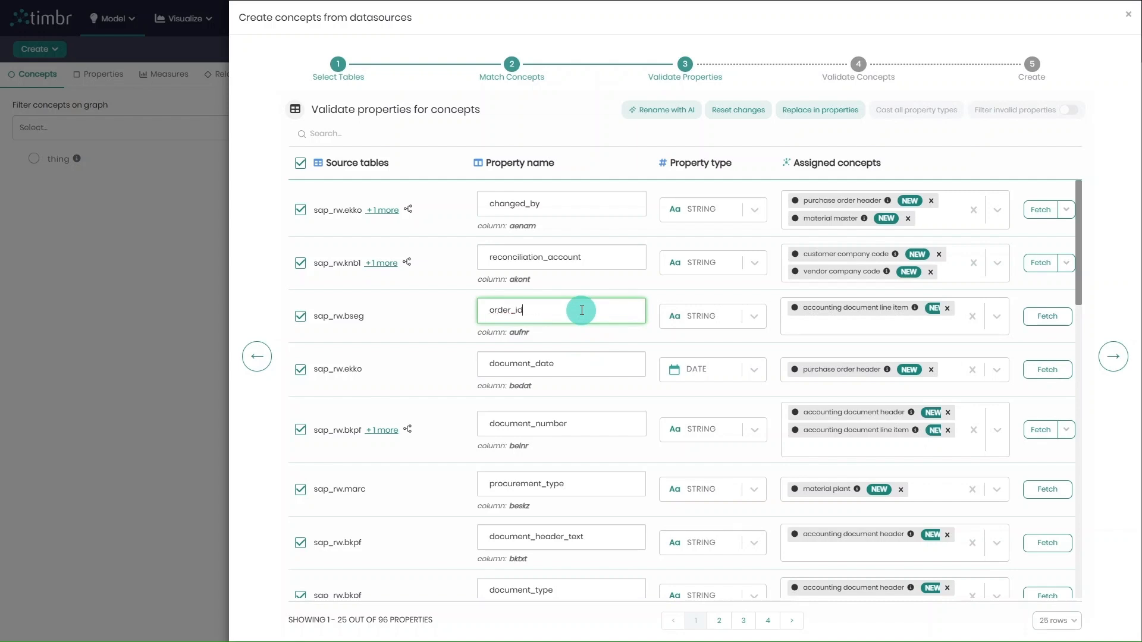
{"action": "left_click", "coordinate": [702, 316]}
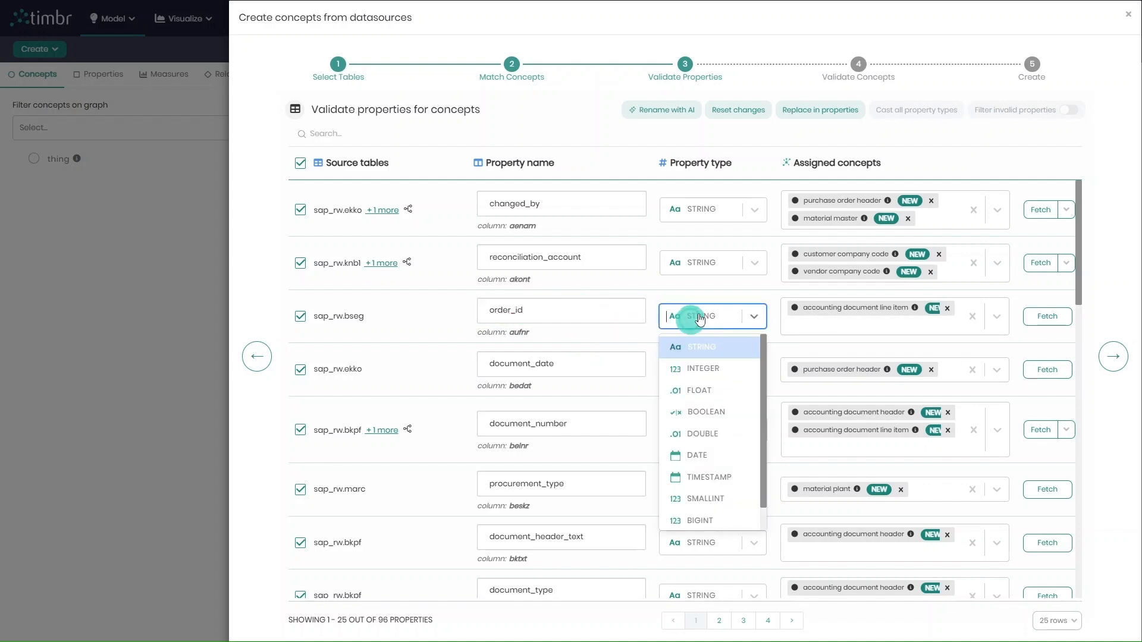
{"action": "left_click", "coordinate": [706, 303]}
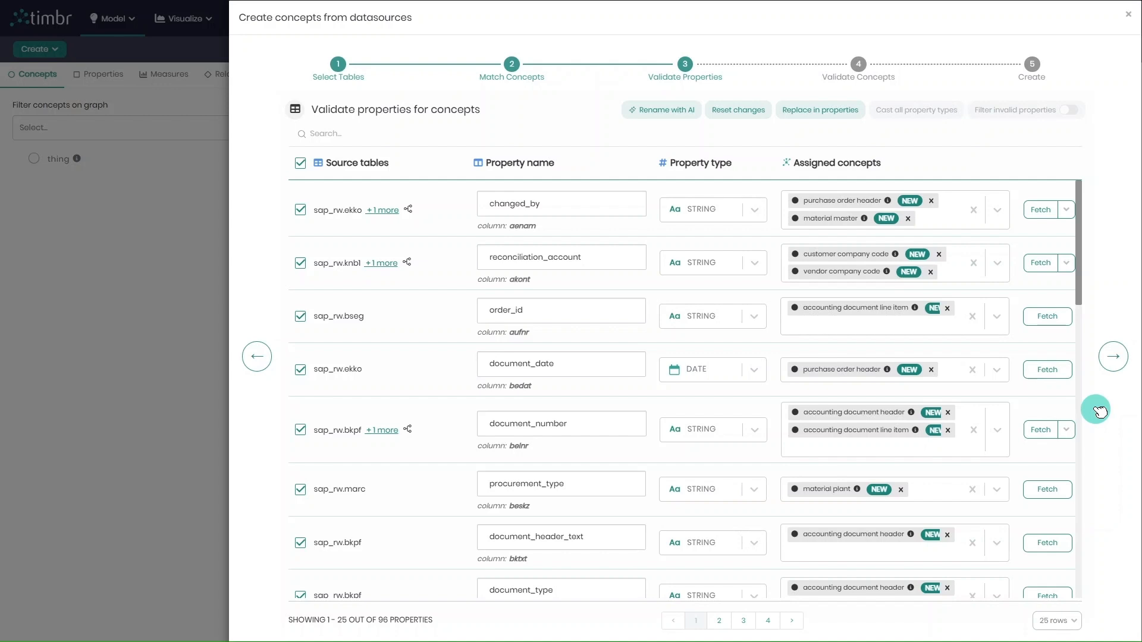
{"action": "left_click", "coordinate": [1112, 359]}
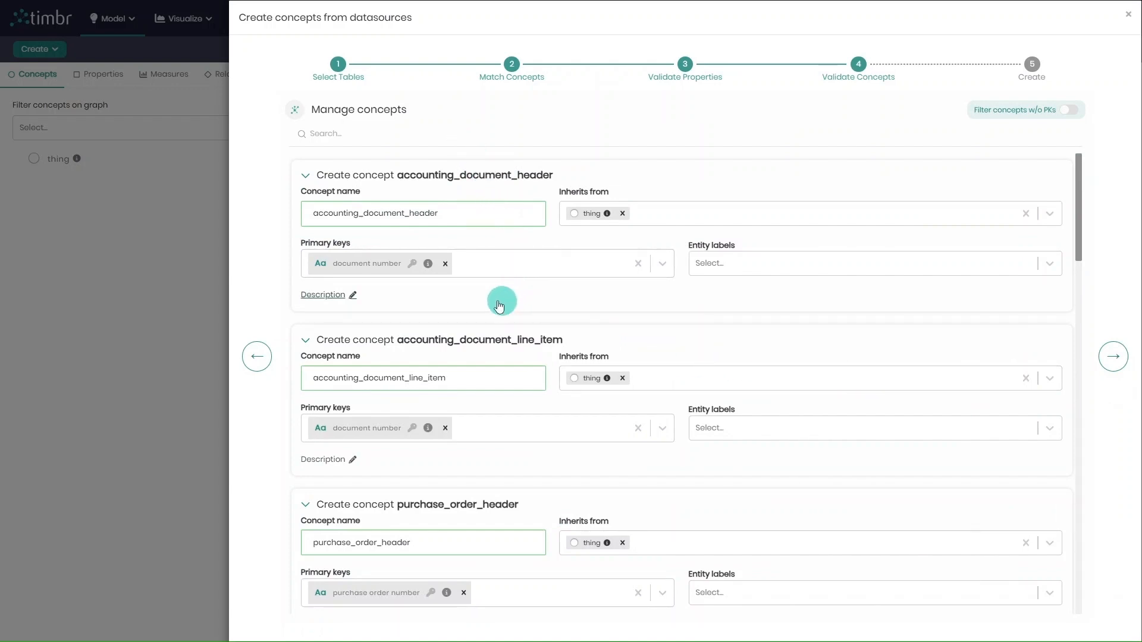
- Review the concept definitions, including the accounting document header's details, and run the creation of all concepts and mappings
{"action": "scroll", "coordinate": [404, 439], "scroll_direction": "down", "scroll_amount": 4}
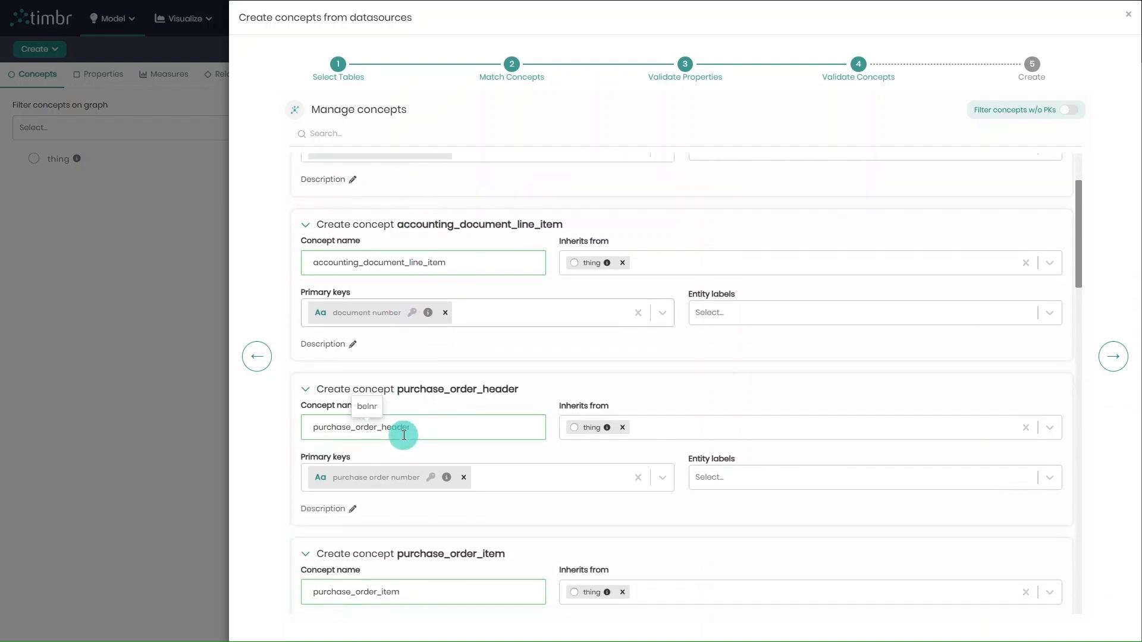
{"action": "scroll", "coordinate": [498, 403], "scroll_direction": "down", "scroll_amount": 1}
{"action": "scroll", "coordinate": [499, 391], "scroll_direction": "down", "scroll_amount": 8}
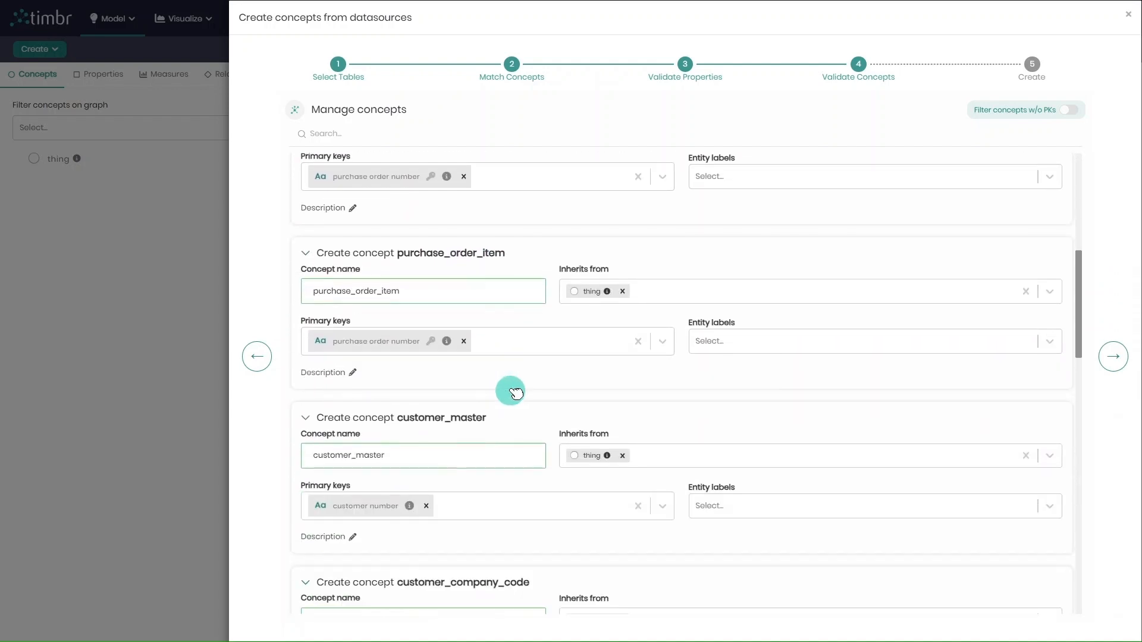
{"action": "scroll", "coordinate": [515, 393], "scroll_direction": "down", "scroll_amount": 12}
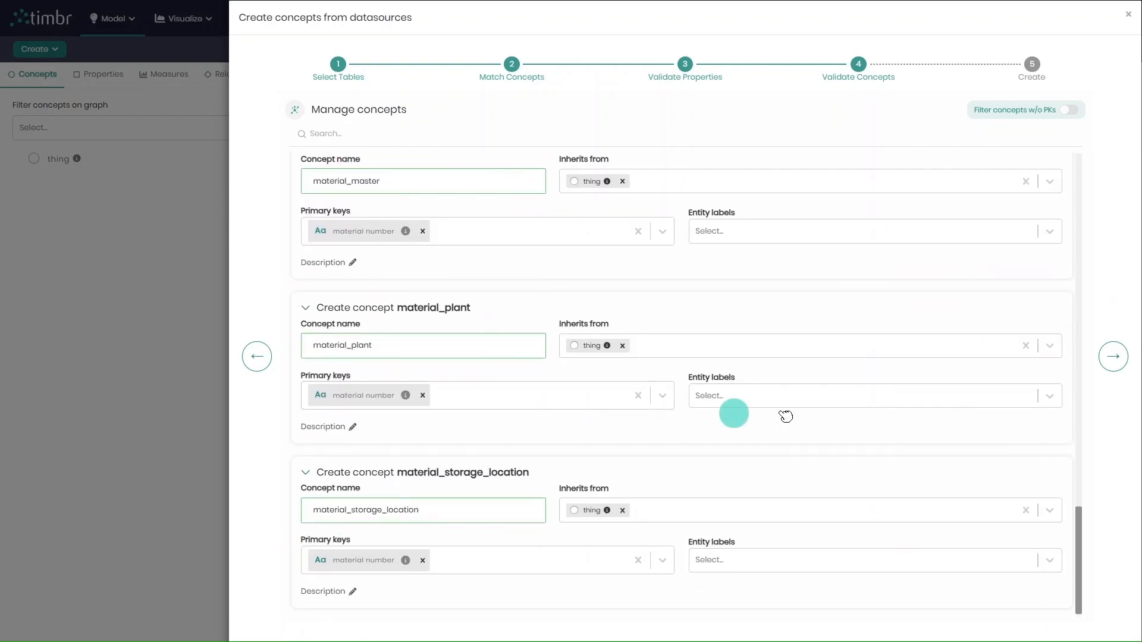
{"action": "left_click", "coordinate": [1116, 359]}
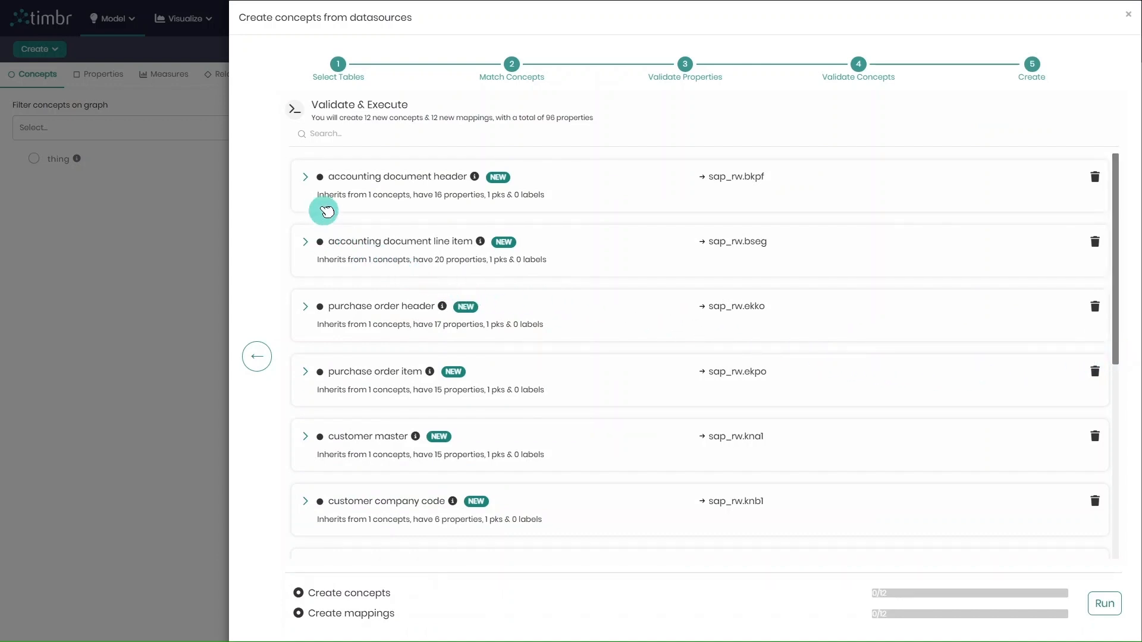
{"action": "left_click", "coordinate": [306, 179]}
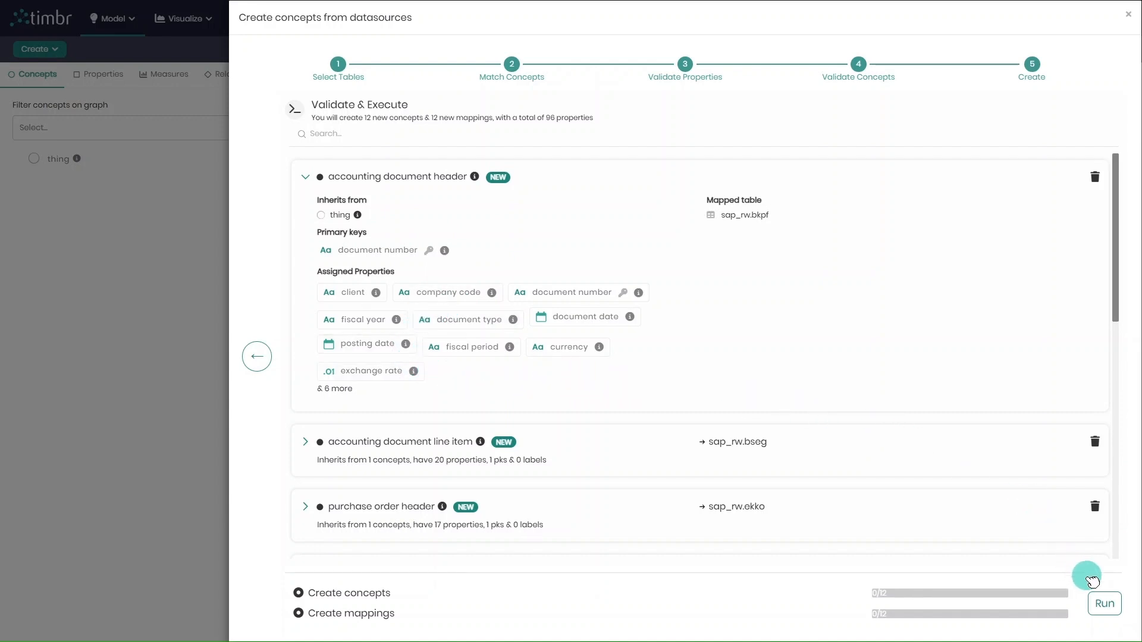
{"action": "left_click", "coordinate": [1104, 604]}
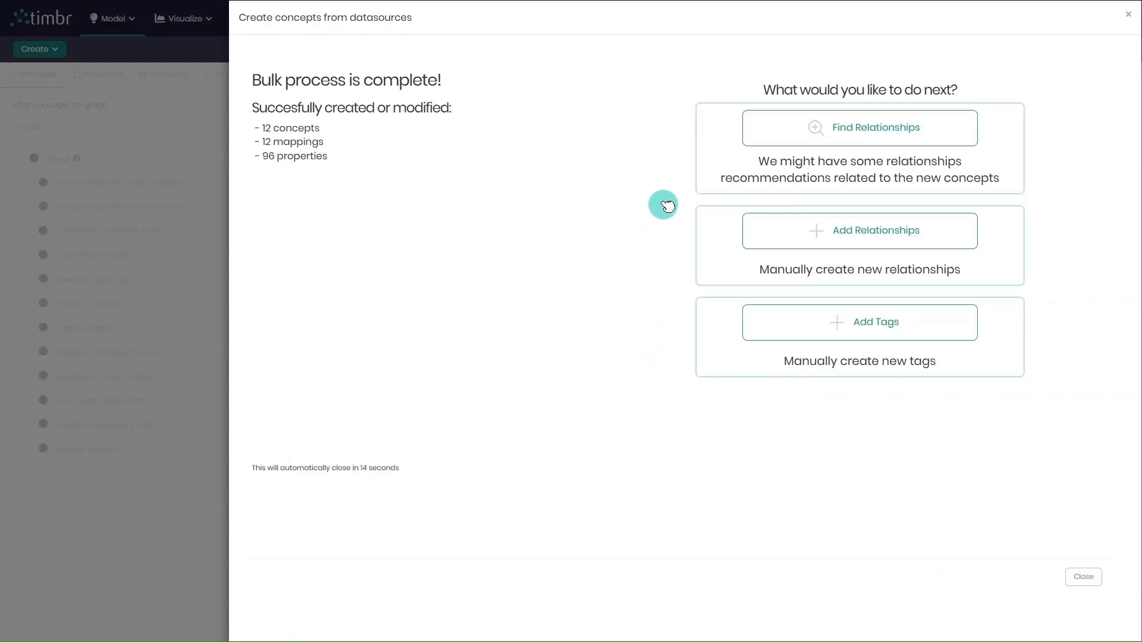
- Find suggested relationships for the new concepts, add all suggestions, check the customer company code property match and save them all
{"action": "left_click", "coordinate": [826, 127]}
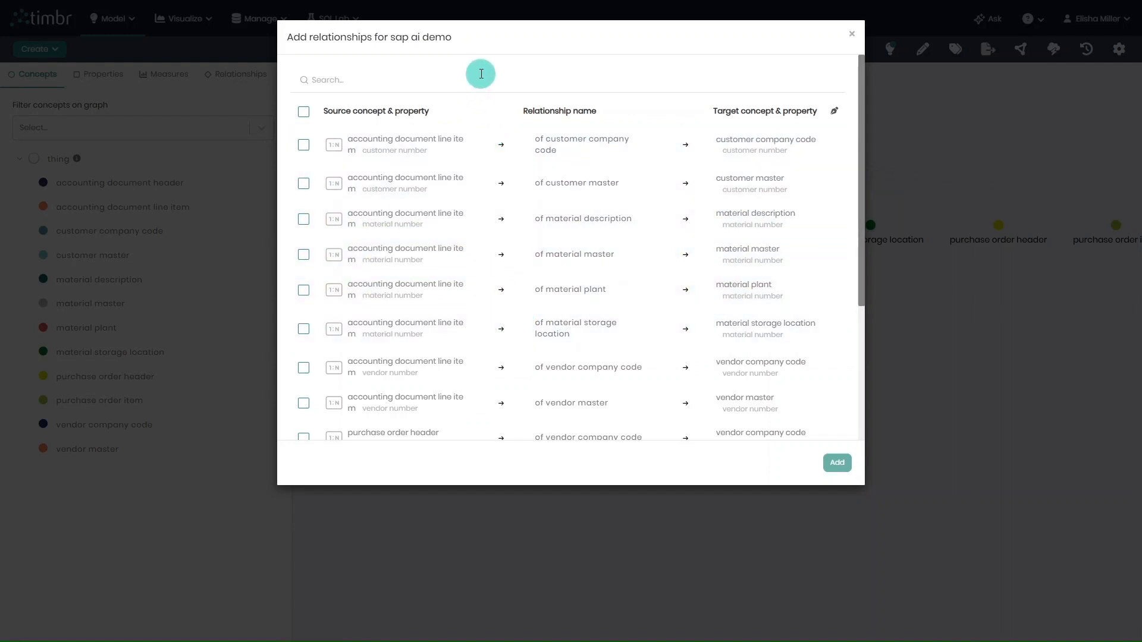
{"action": "scroll", "coordinate": [461, 158], "scroll_direction": "down", "scroll_amount": 3}
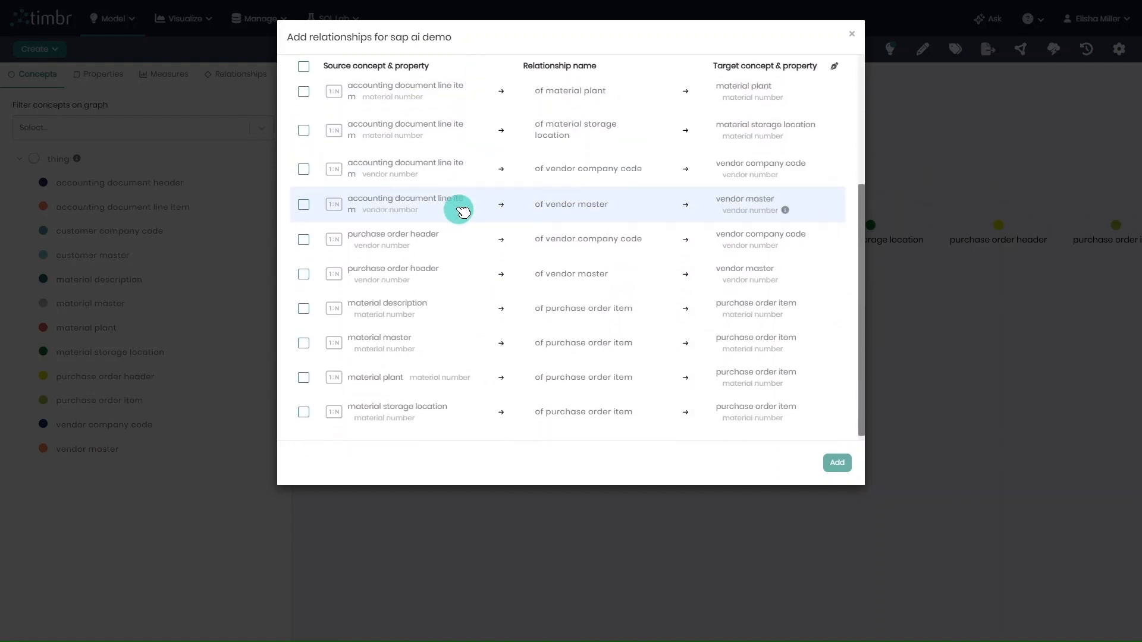
{"action": "scroll", "coordinate": [461, 210], "scroll_direction": "up", "scroll_amount": 3}
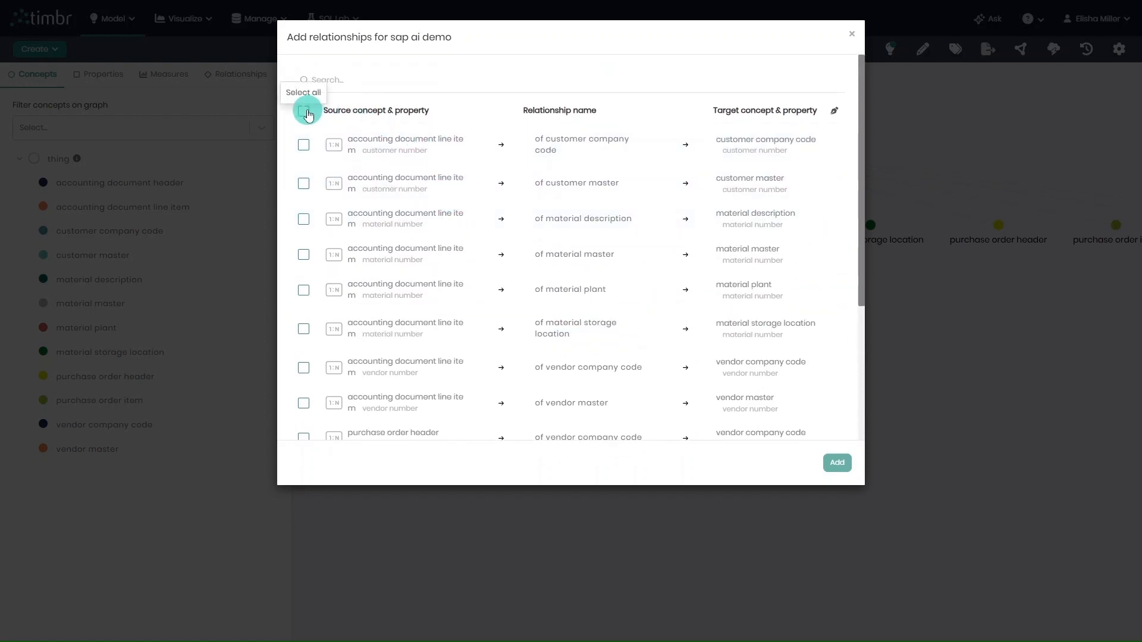
{"action": "left_click", "coordinate": [305, 112]}
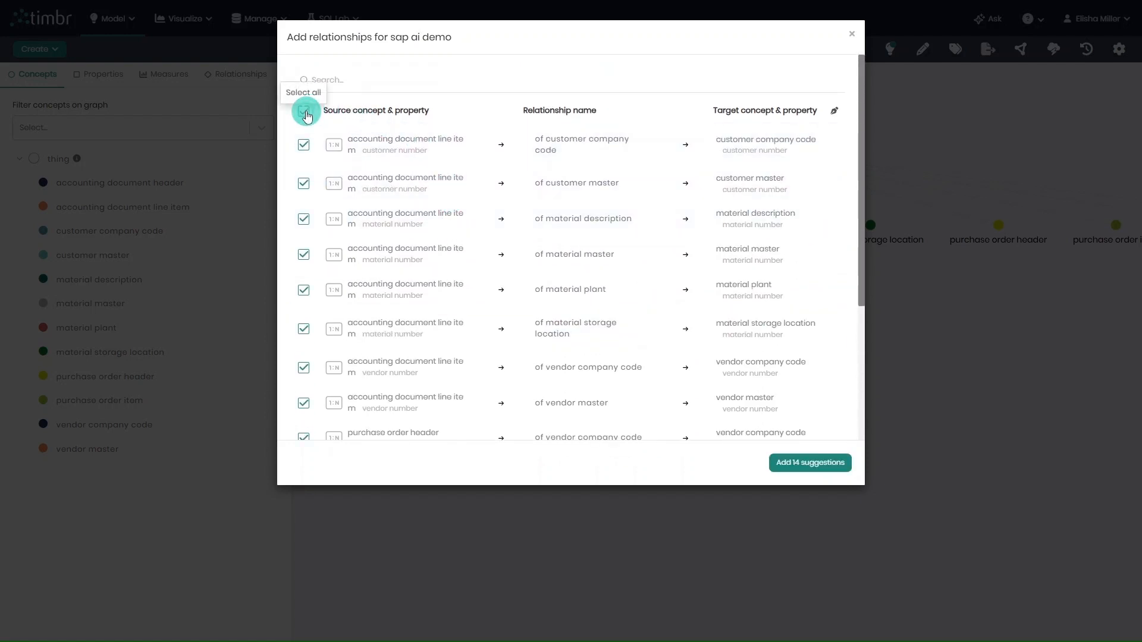
{"action": "left_click", "coordinate": [797, 475]}
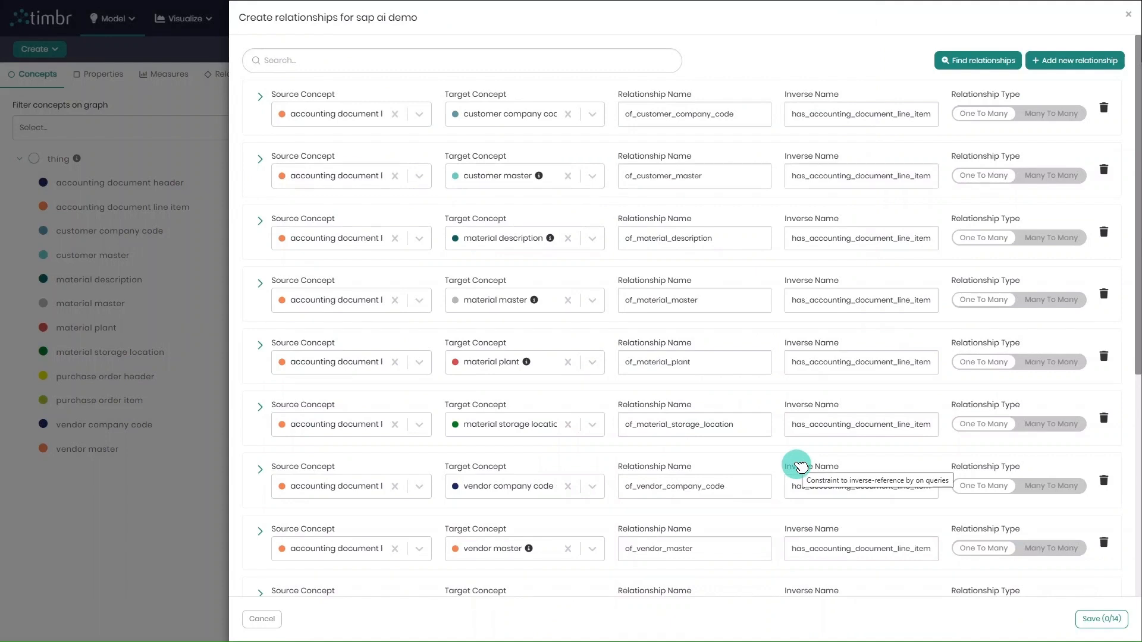
{"action": "left_click", "coordinate": [260, 98]}
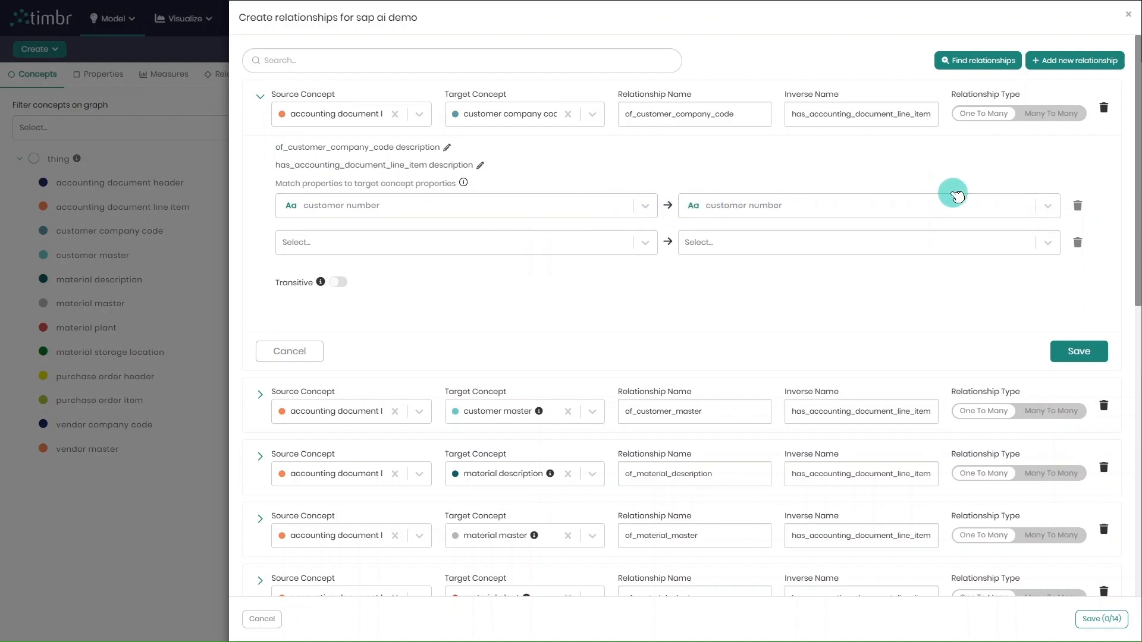
{"action": "left_click", "coordinate": [1101, 619]}
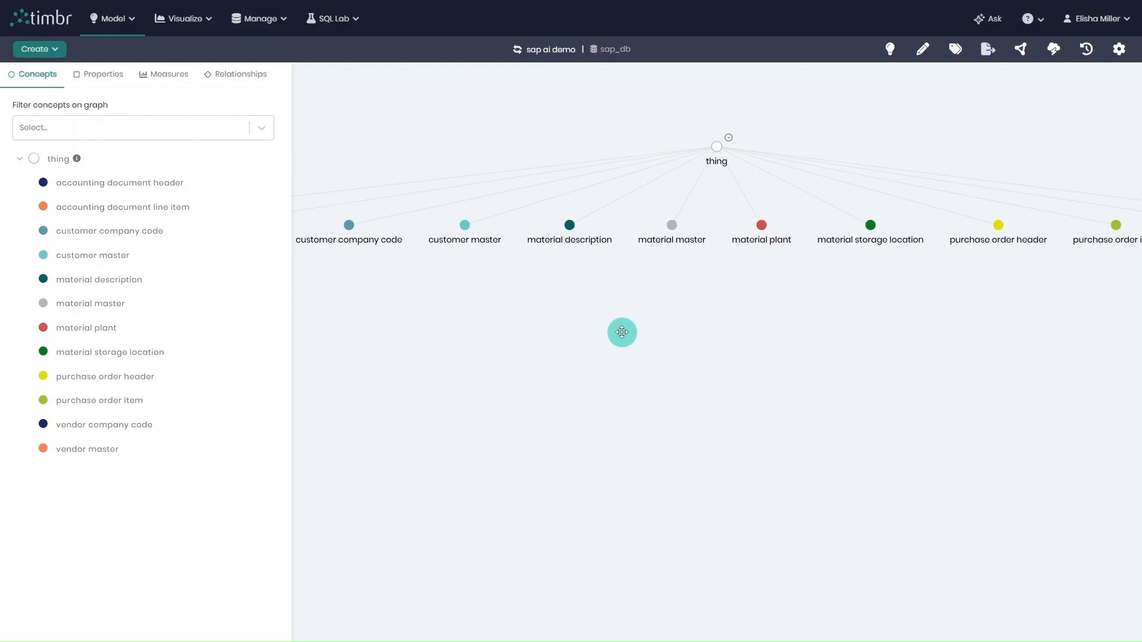
- Show the relationships of the accounting document line item concept on the ontology graph
{"action": "scroll", "coordinate": [619, 331], "scroll_direction": "down", "scroll_amount": 1}
{"action": "scroll", "coordinate": [620, 336], "scroll_direction": "down", "scroll_amount": 2}
{"action": "left_click_drag", "start_coordinate": [604, 339], "coordinate": [657, 336]}
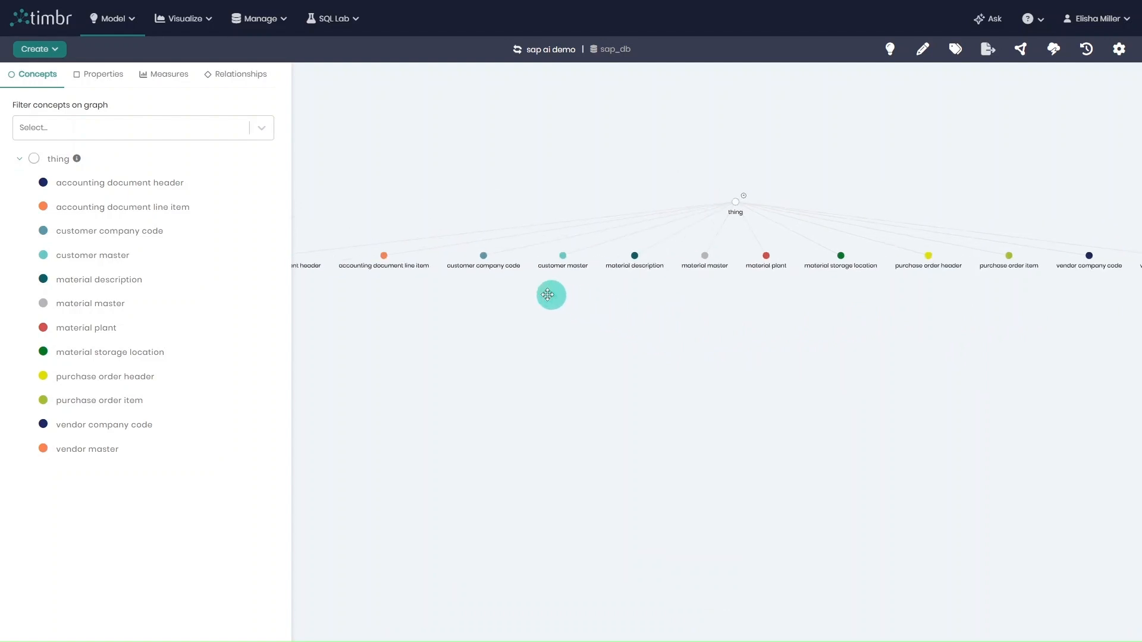
{"action": "right_click", "coordinate": [384, 260]}
{"action": "mouse_move", "coordinate": [493, 390]}
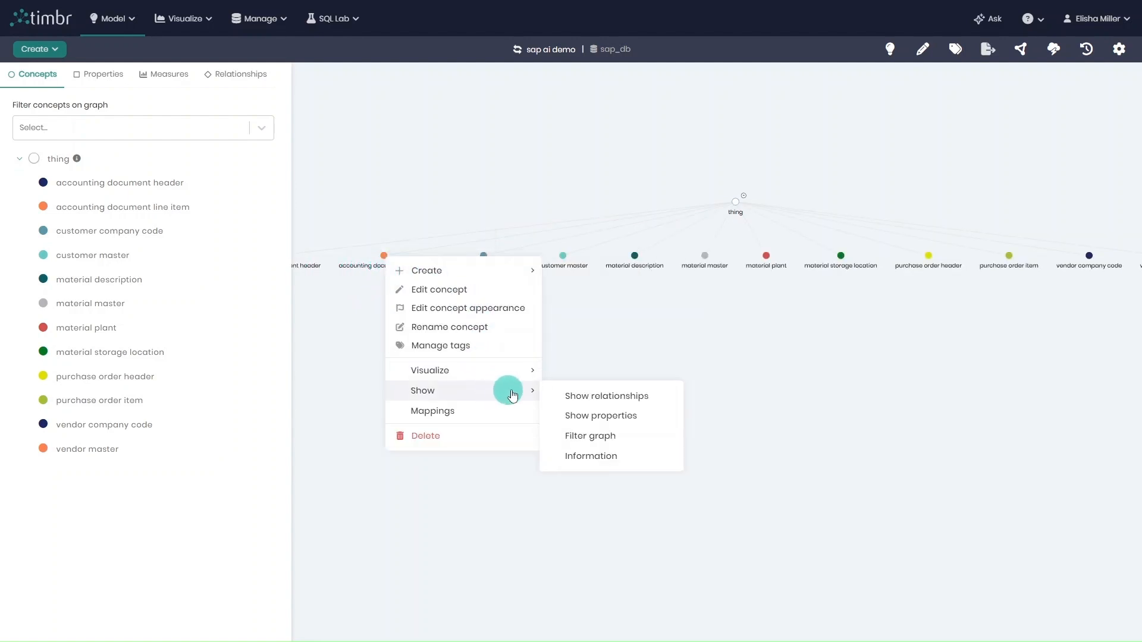
{"action": "left_click", "coordinate": [567, 396]}
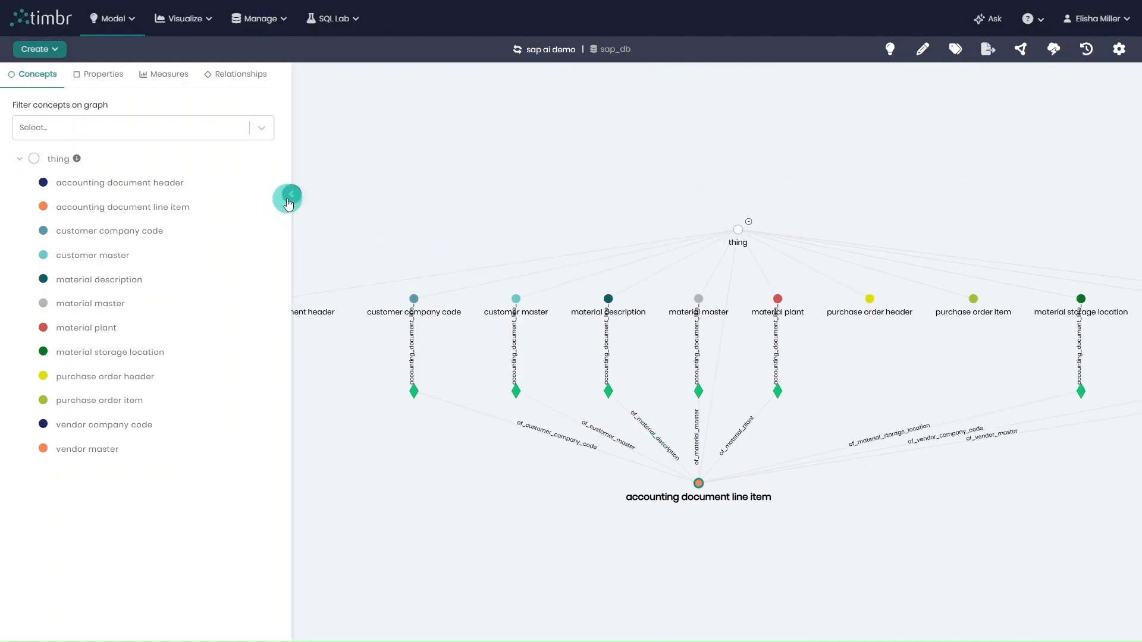
- Collapse the concept list beside the graph and move the thing node up above the material master concept
{"action": "left_click", "coordinate": [289, 204]}
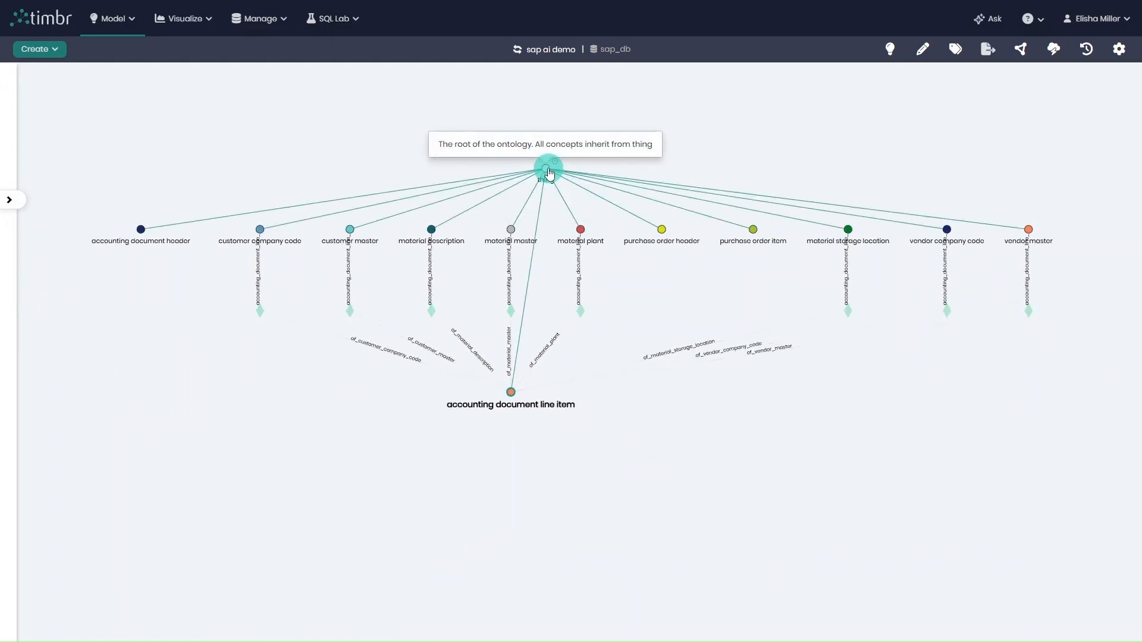
{"action": "left_click_drag", "start_coordinate": [546, 169], "coordinate": [508, 126]}
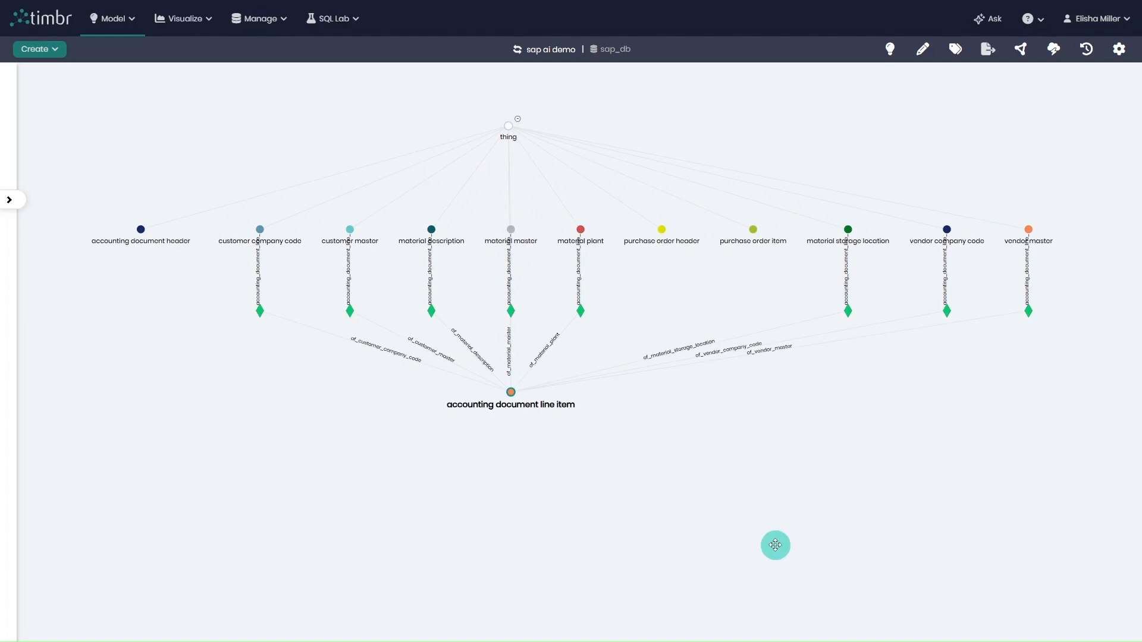